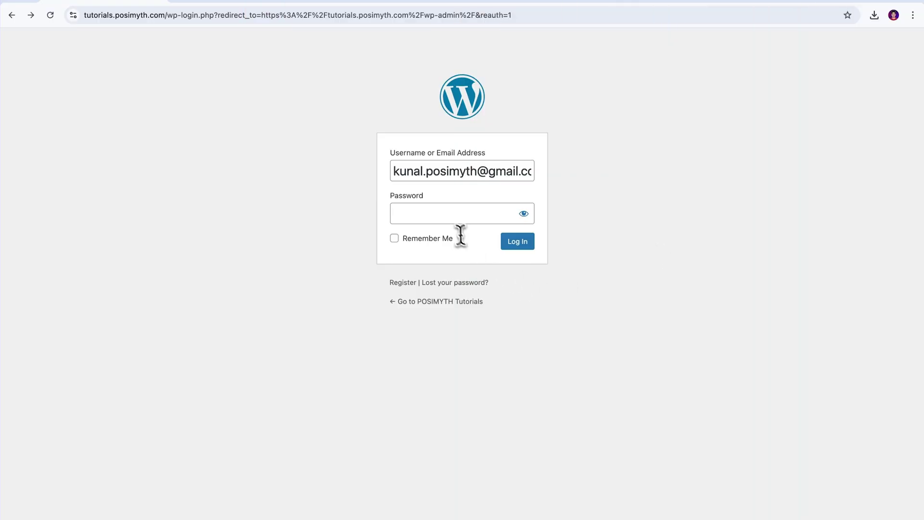
Log in with the account password and re-save the permalinks, keeping the Post name structure
key("super+v")
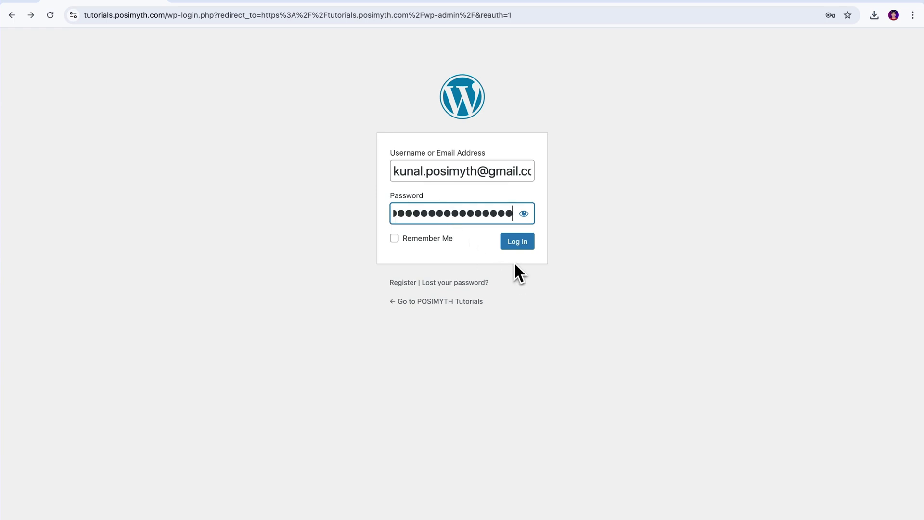
left_click(520, 249)
mouse_move(60, 324)
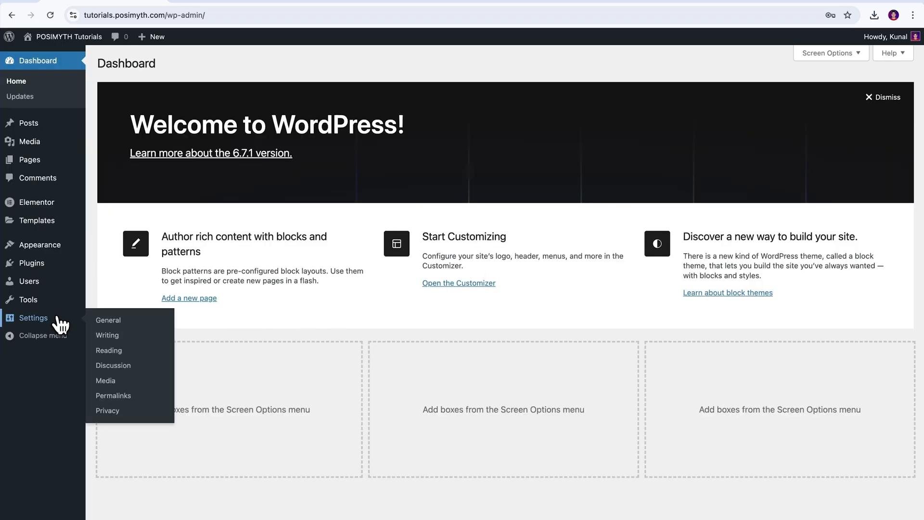
left_click(117, 398)
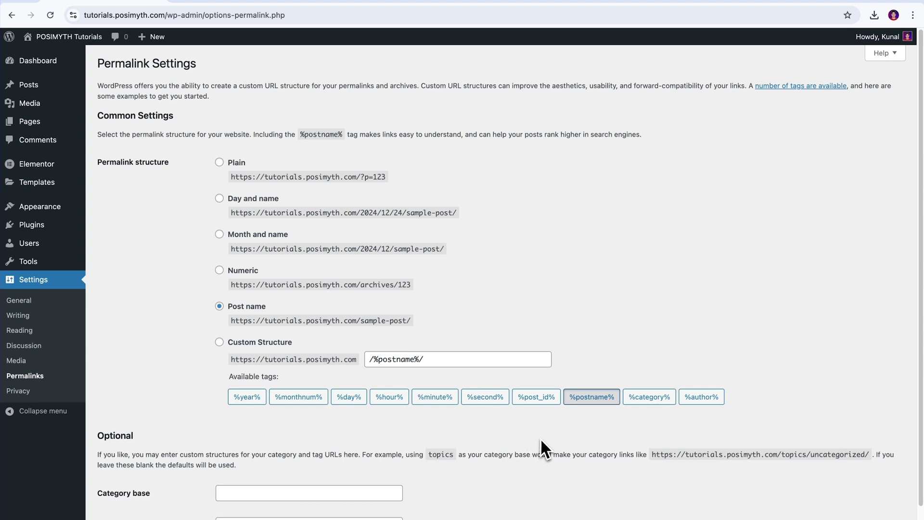
scroll(542, 439, "down", 2)
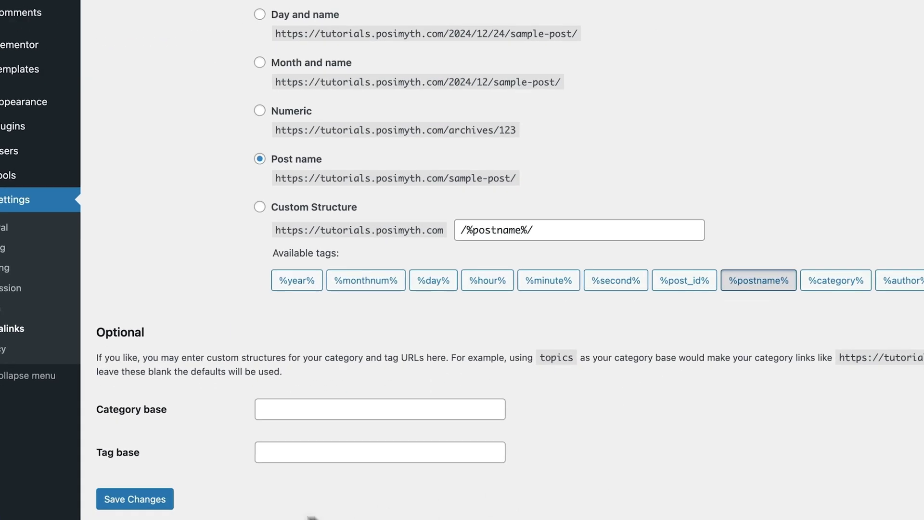
left_click(136, 504)
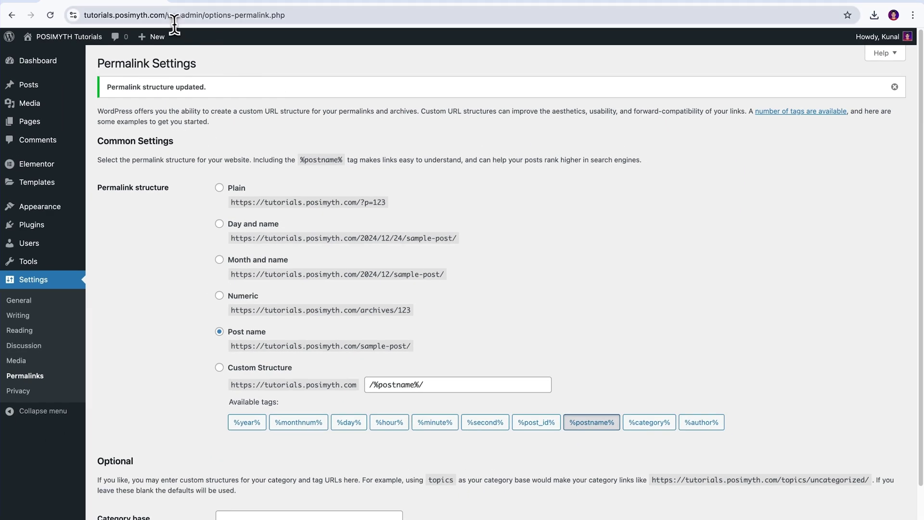
Load the site's /handyworks page to confirm it now works
left_click_drag(166, 15, 299, 17)
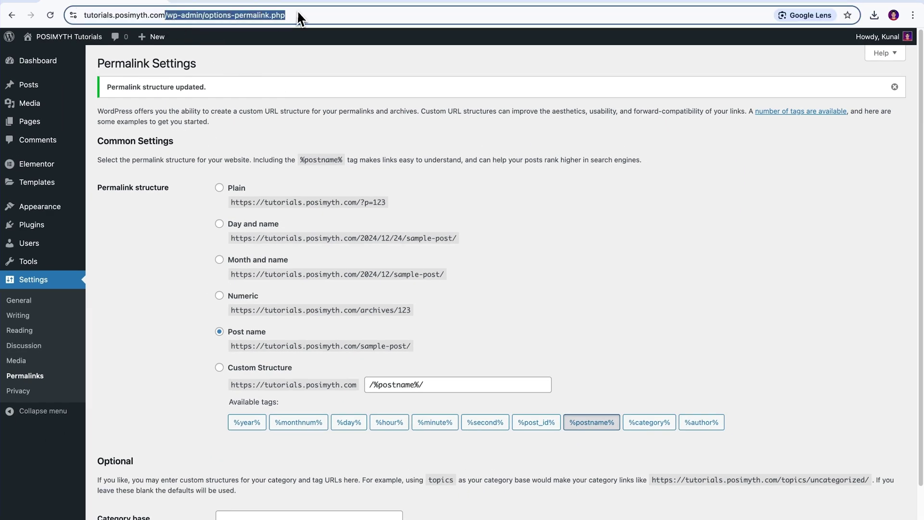
type("/ha")
type("ndywor")
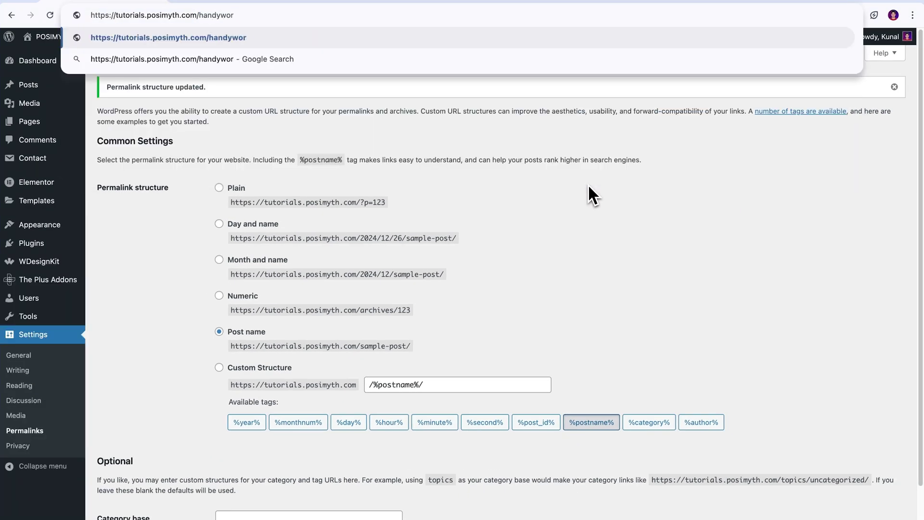
type("ks")
key("Return")
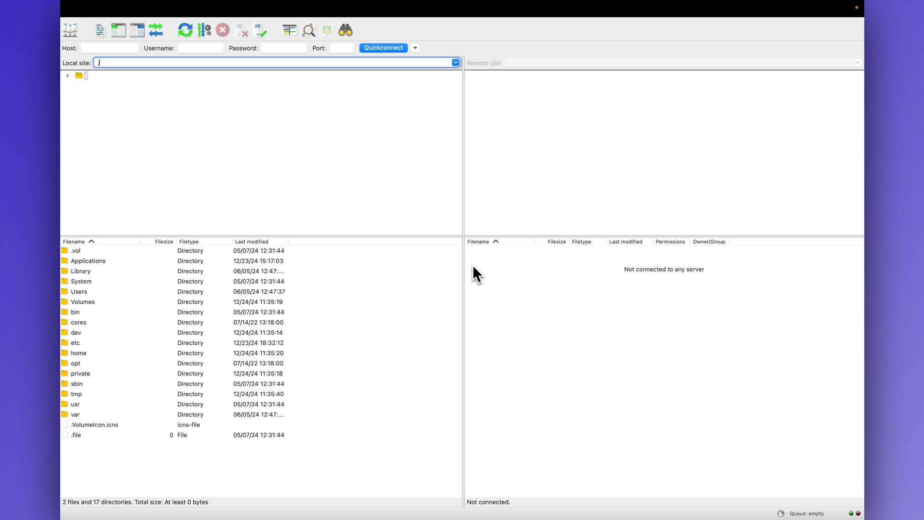
Connect to the saved server site and open the POSIMYTH-YouTube folder
left_click(74, 38)
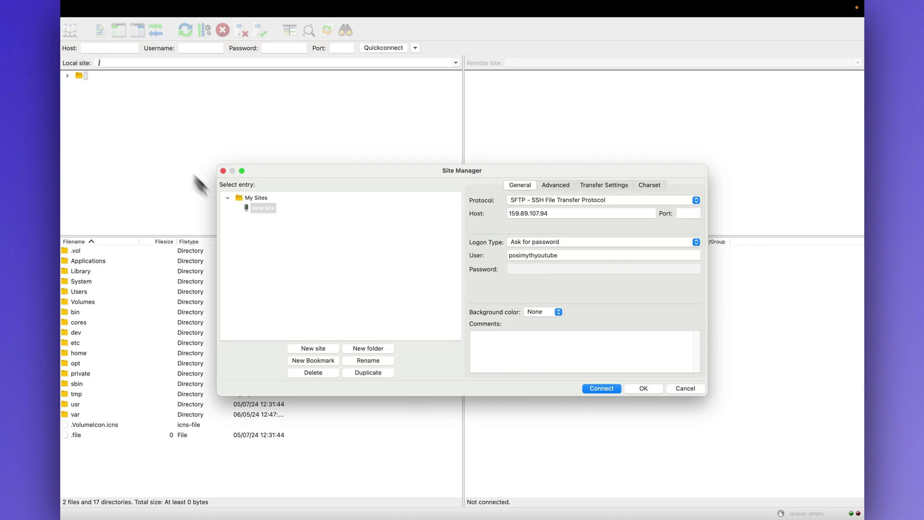
left_click(602, 391)
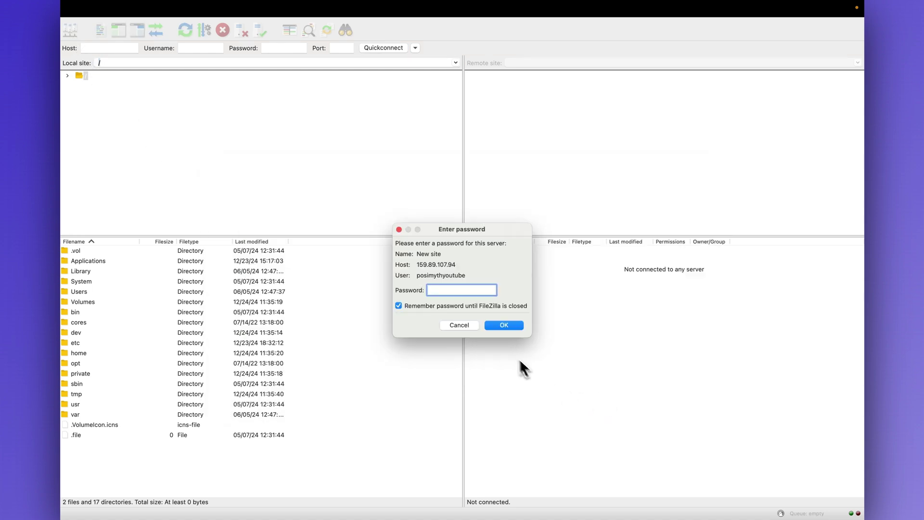
key("super+v")
left_click(505, 325)
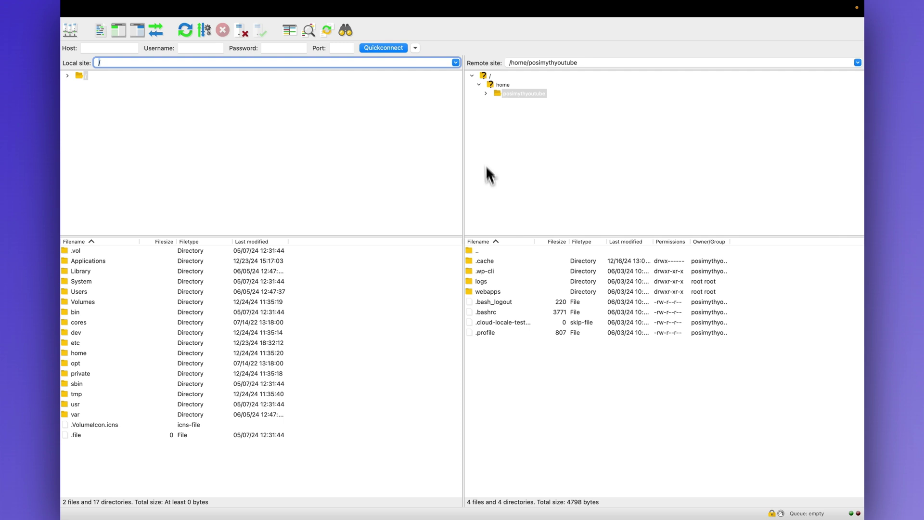
left_click(486, 94)
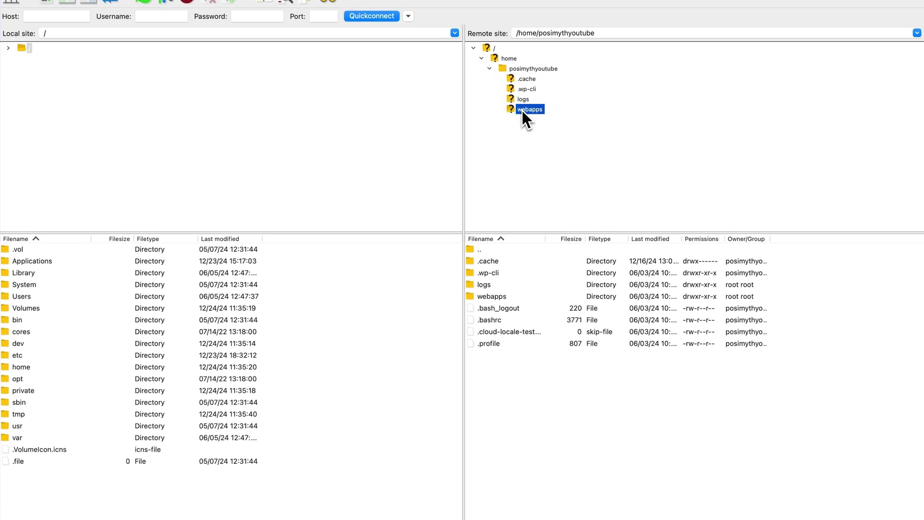
left_click(540, 121)
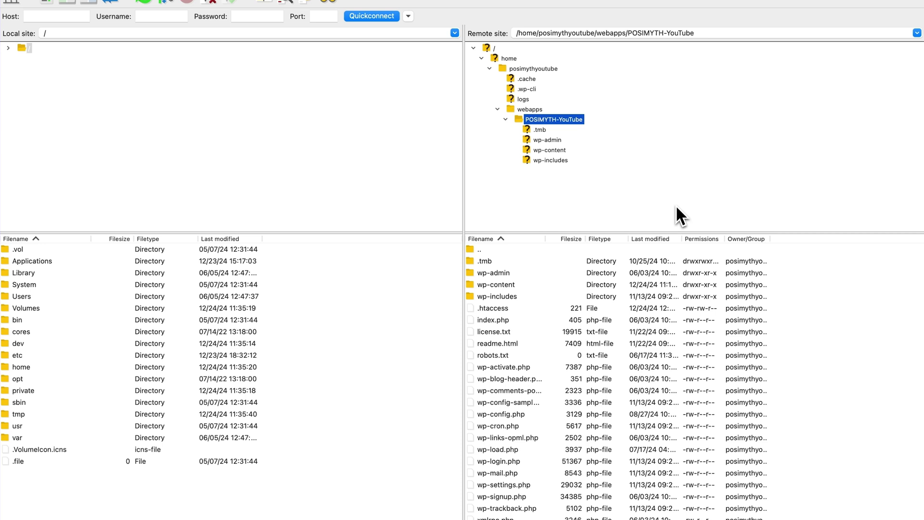
Open the site's .htaccess for editing and select all its current rules
right_click(510, 311)
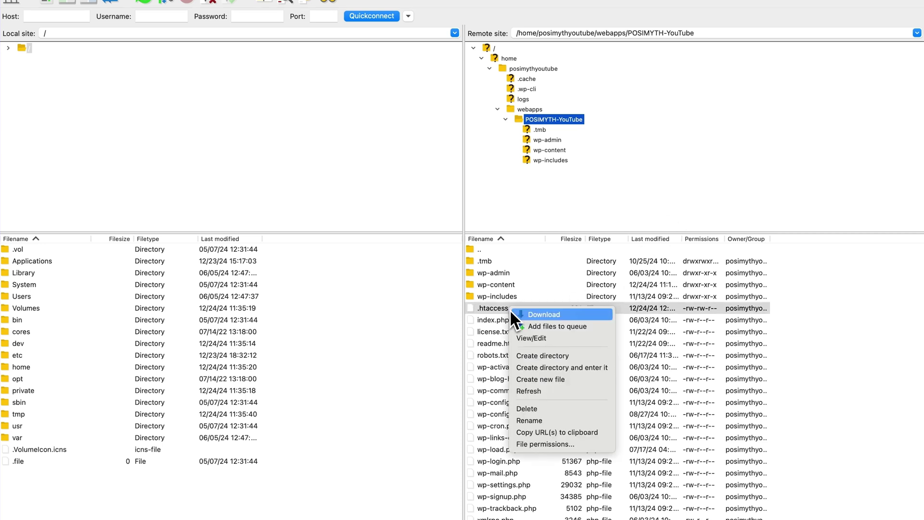
left_click(571, 316)
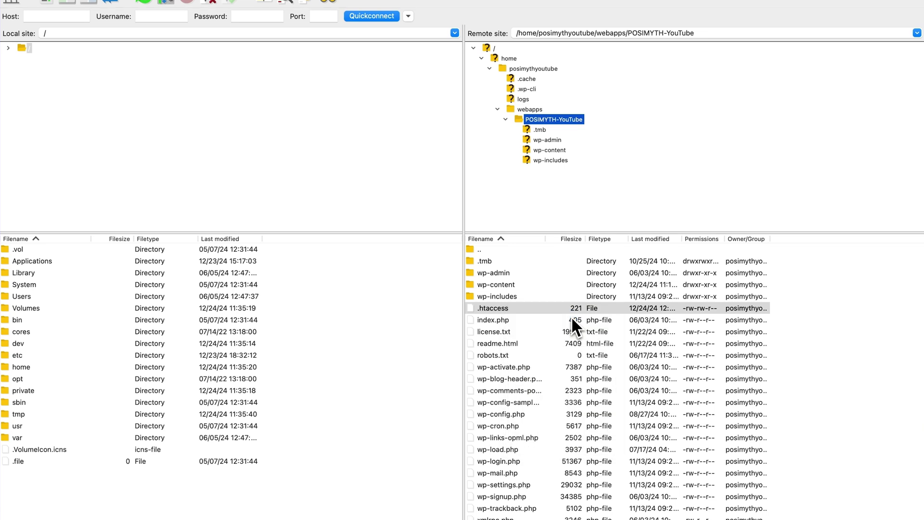
right_click(542, 308)
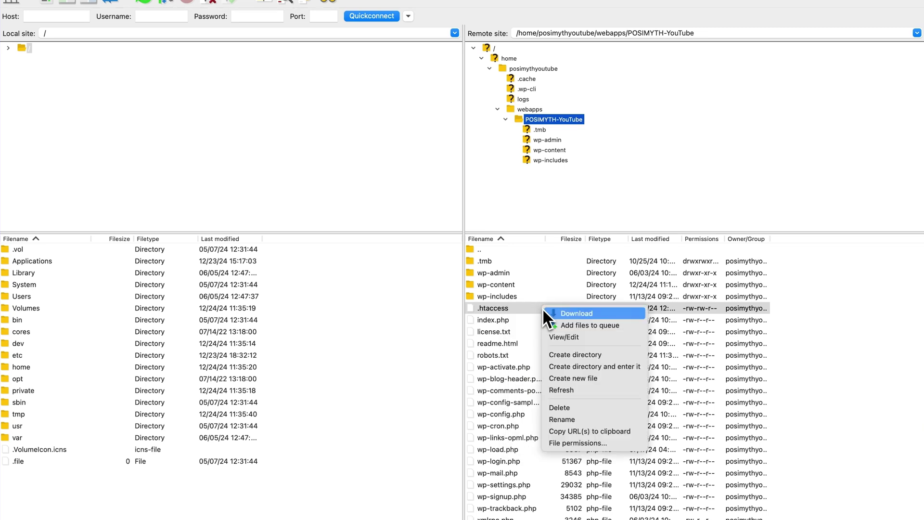
left_click(586, 339)
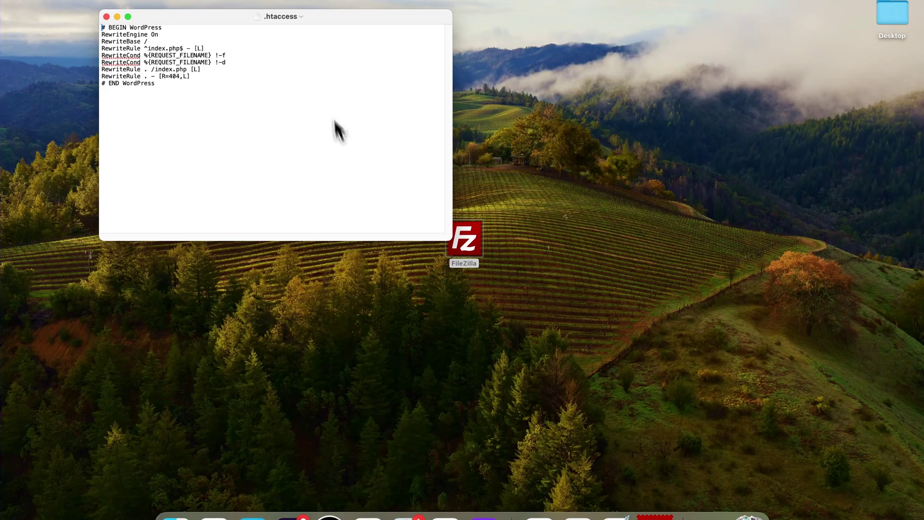
left_click_drag(322, 19, 514, 108)
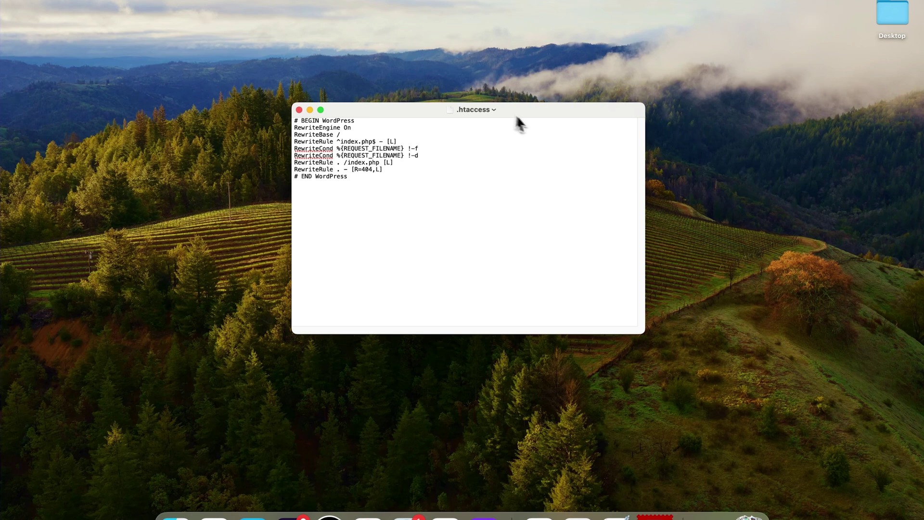
left_click_drag(303, 126, 361, 191)
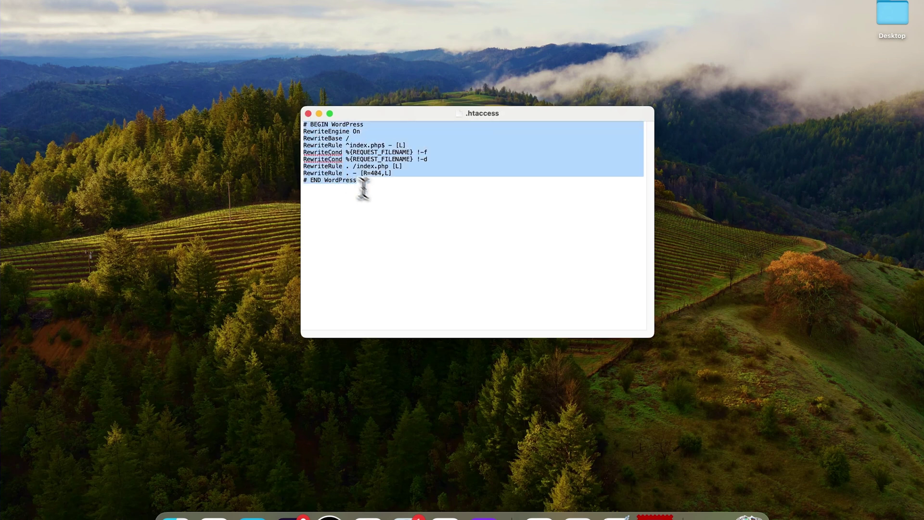
key("super+Tab")
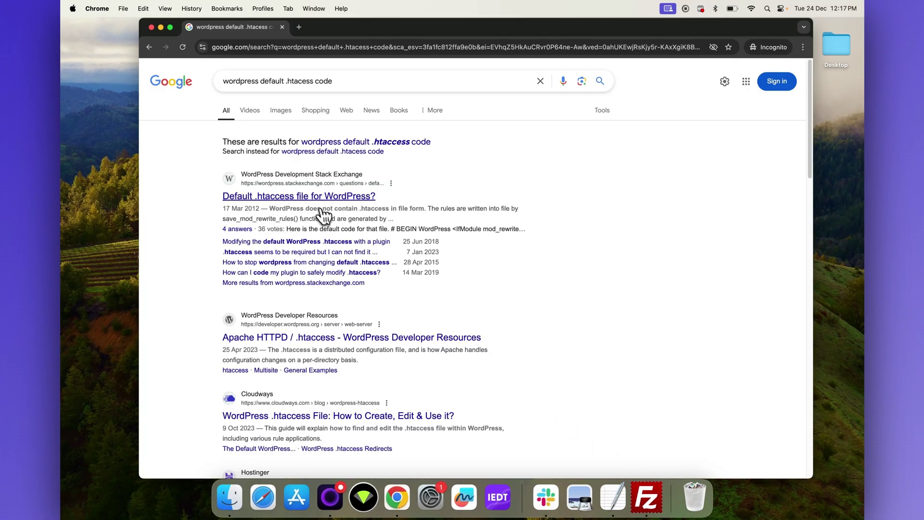
Copy the default WordPress .htaccess code from a Stack Exchange answer
left_click(314, 197)
scroll(814, 182, "down", 5)
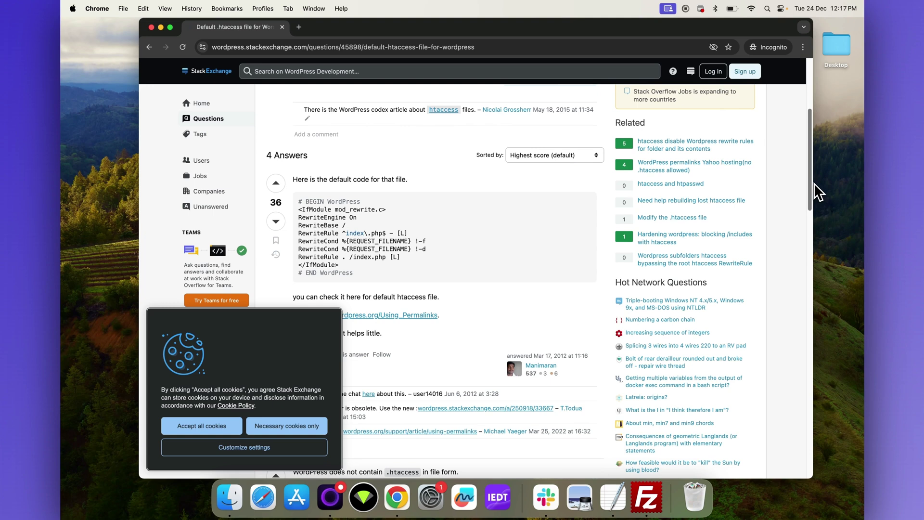
left_click(207, 428)
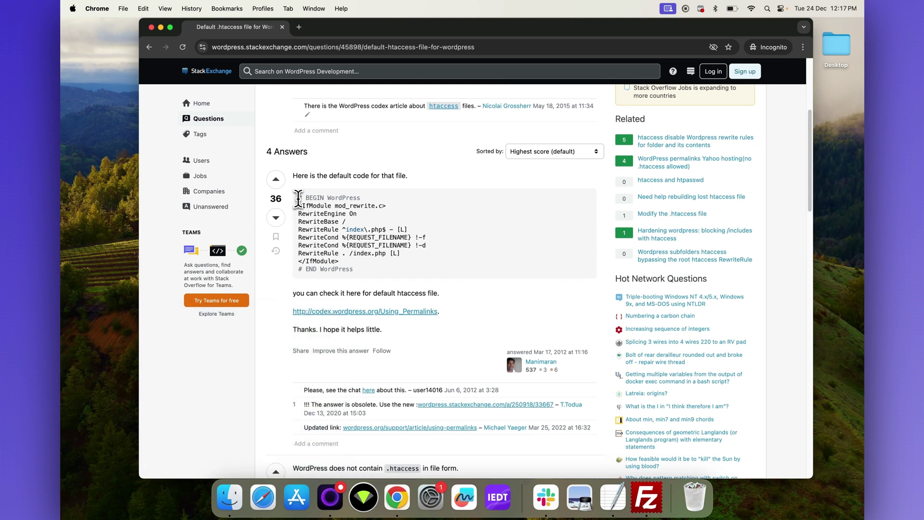
left_click_drag(298, 198, 350, 253)
right_click(363, 248)
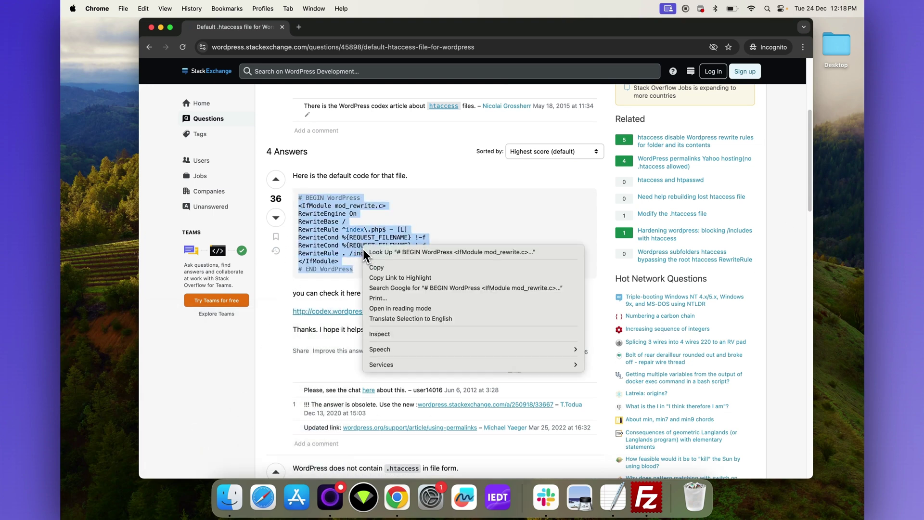
left_click(386, 262)
left_click(162, 29)
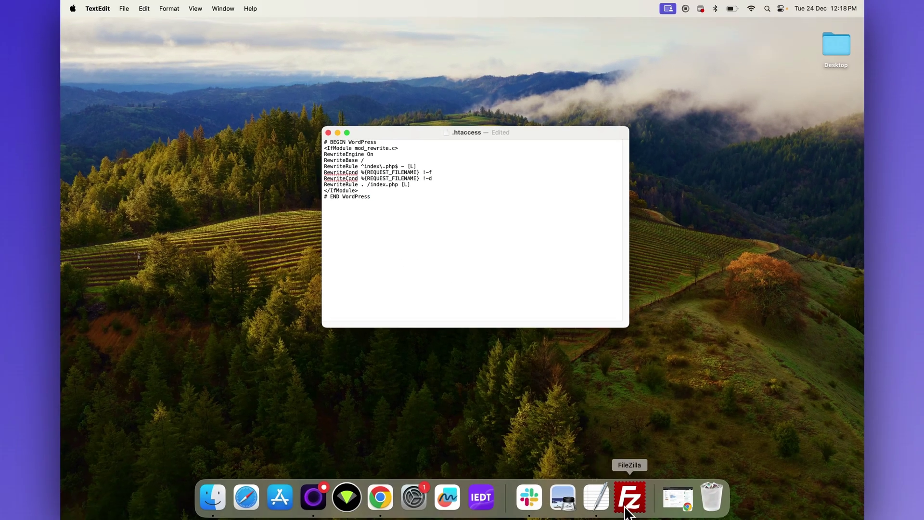
Save the edited .htaccess and upload it back to the server
key("super+s")
left_click(629, 511)
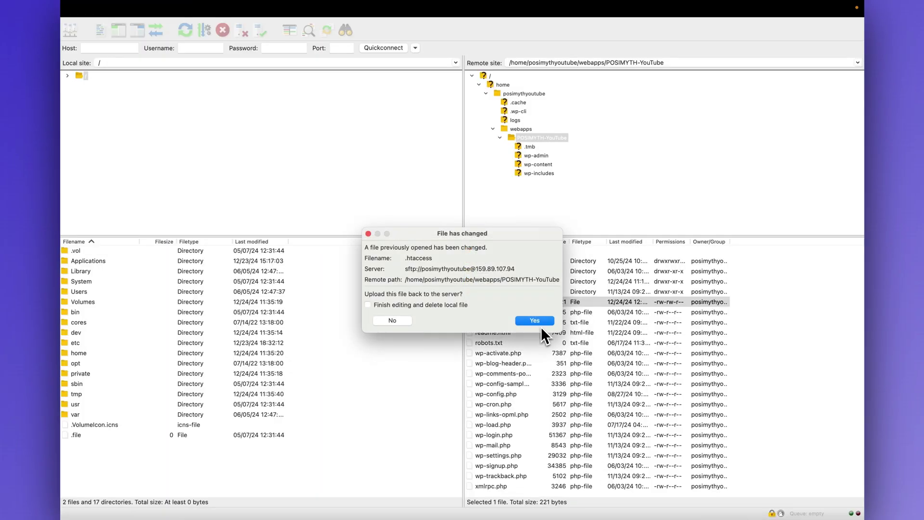
left_click(539, 322)
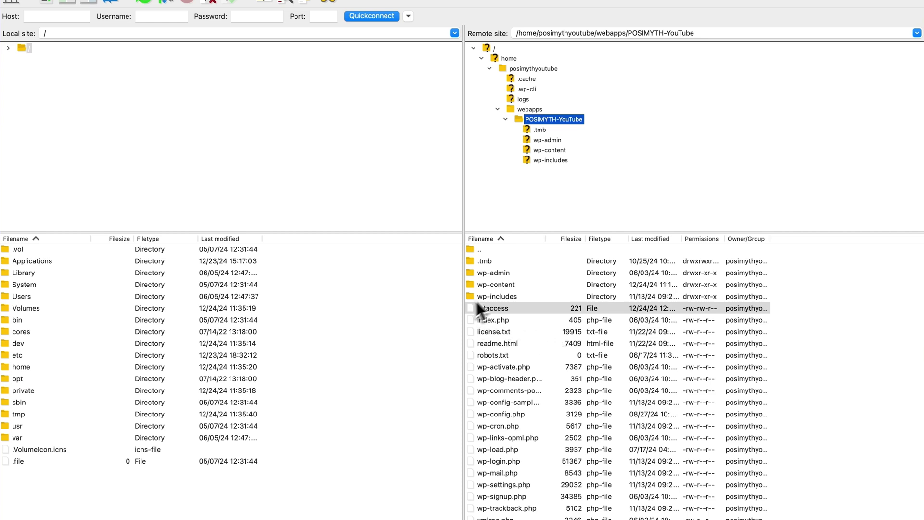
Delete .htaccess from the server's POSIMYTH-YouTube folder
right_click(525, 310)
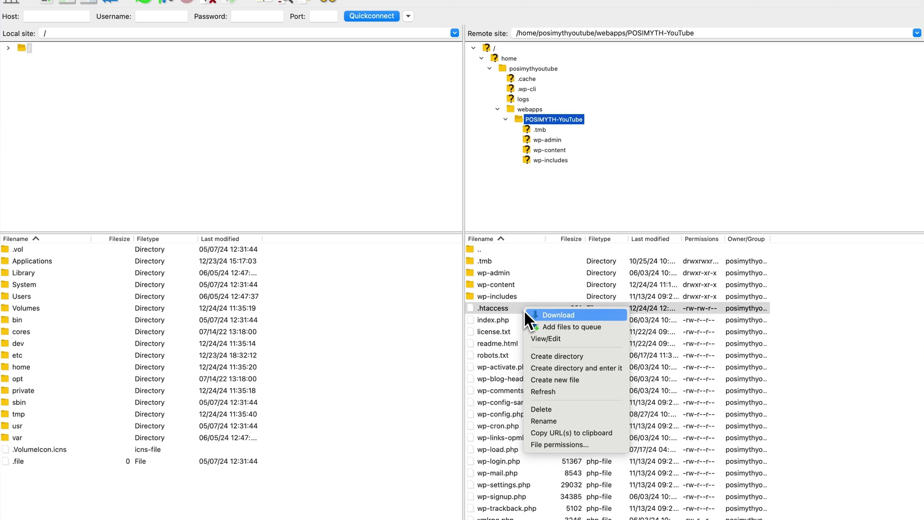
left_click(554, 409)
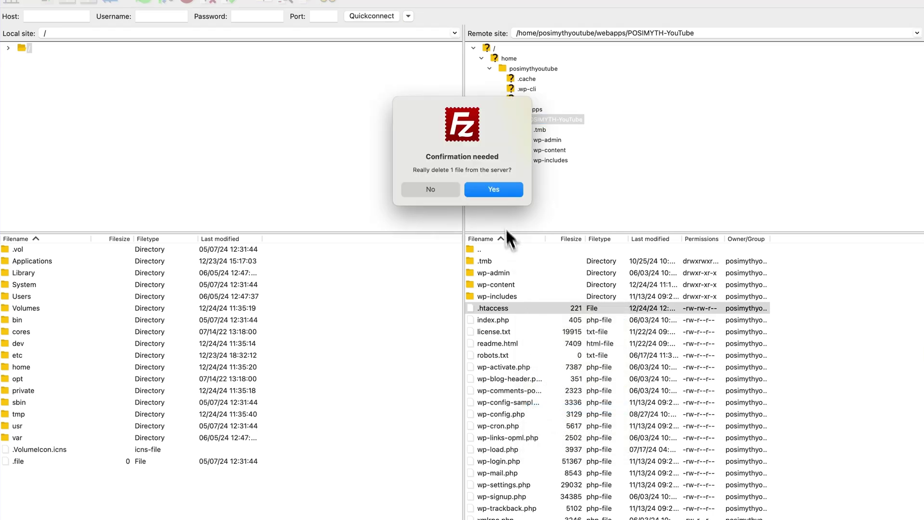
left_click(496, 191)
right_click(780, 358)
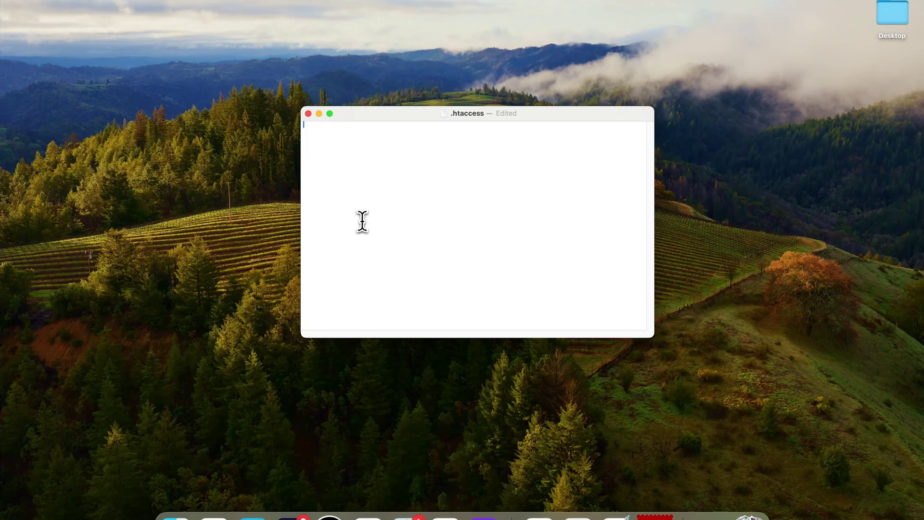
Paste the default WordPress rewrite rules into the new .htaccess and upload it to the server
key("super+v")
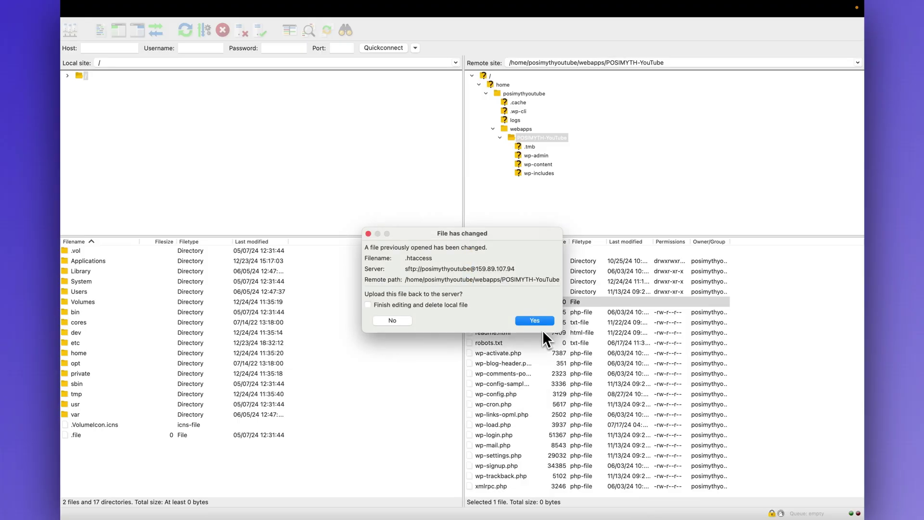
left_click(542, 330)
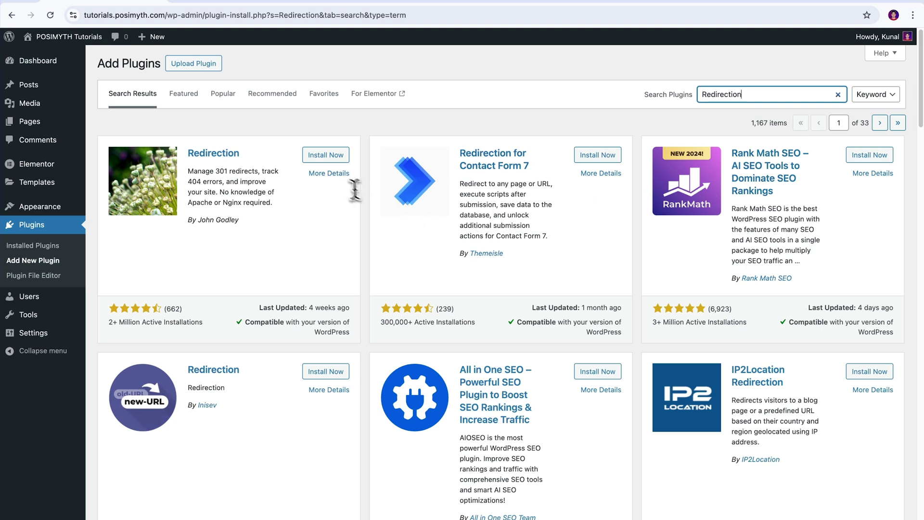
Install and activate the Redirection plugin, completing its wizard from Start Setup to Ready to begin
left_click(328, 161)
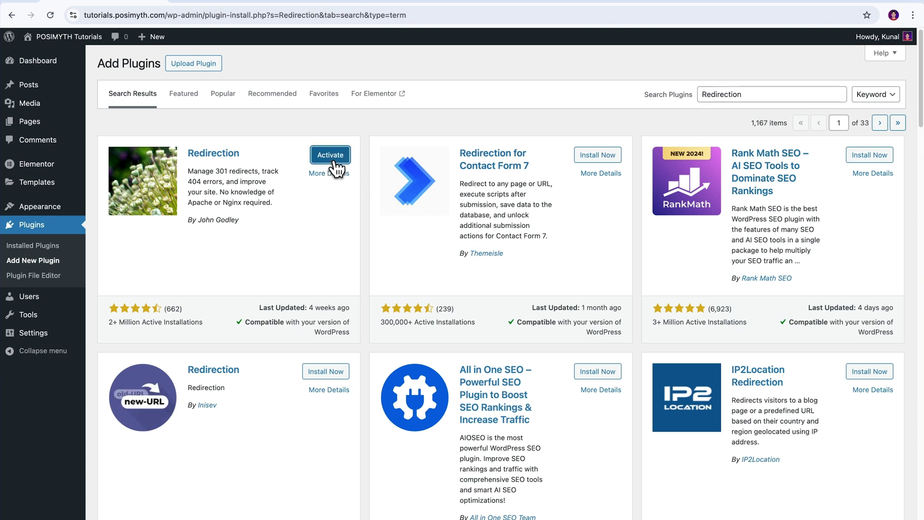
left_click(334, 162)
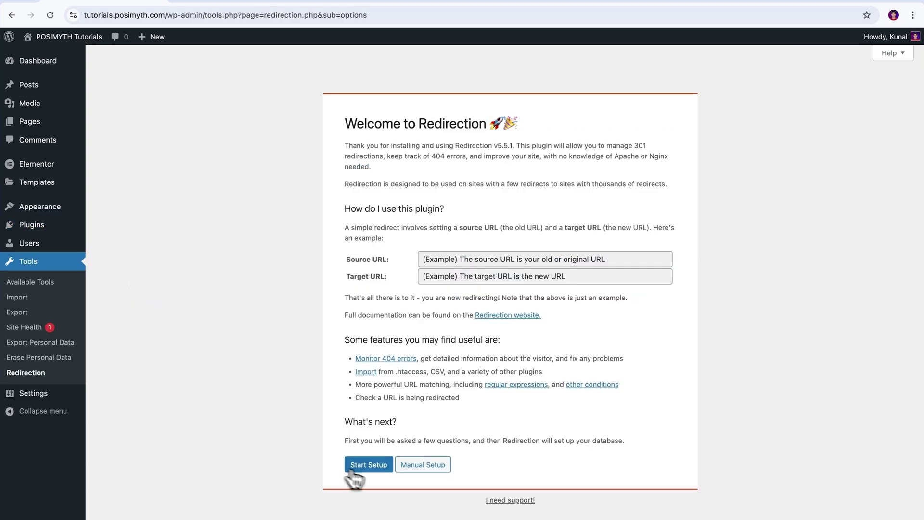
left_click(356, 466)
left_click(366, 361)
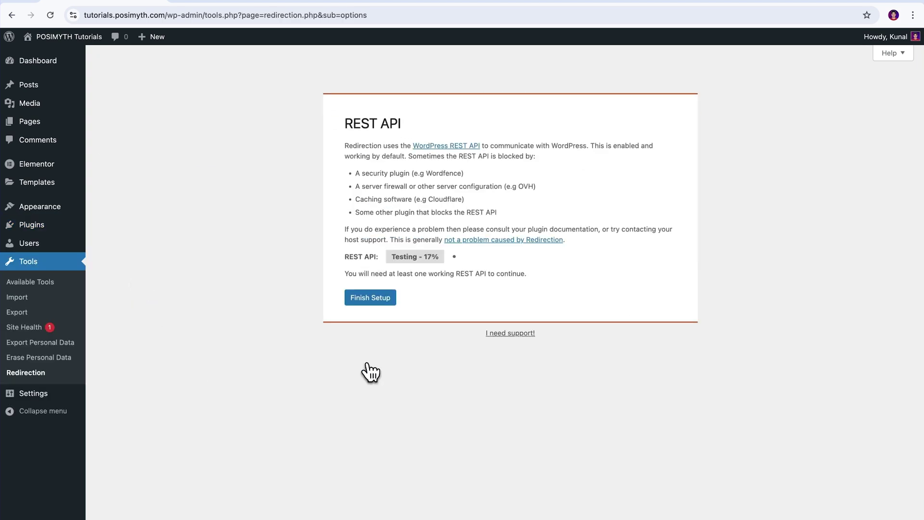
left_click(371, 303)
left_click(363, 263)
left_click(377, 205)
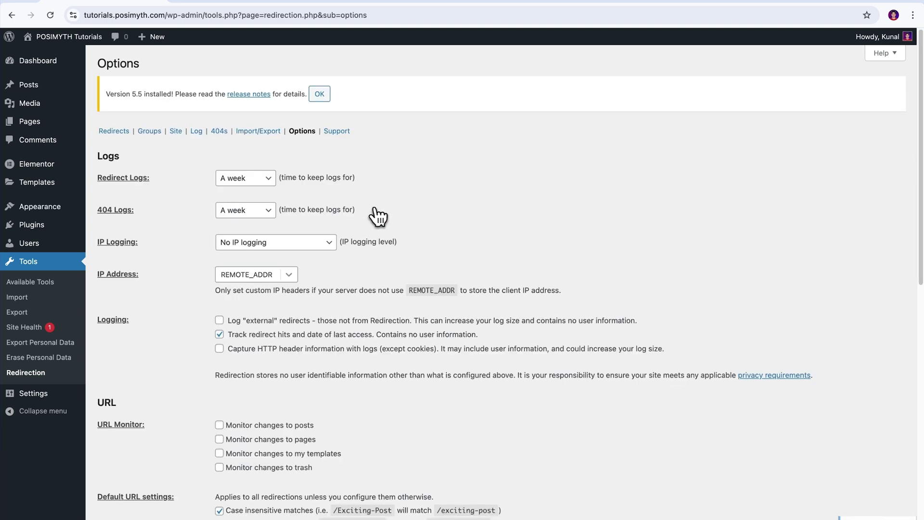
Add a redirect with source /oldurlwith404.com and target /newurlwithout404.com
left_click(114, 131)
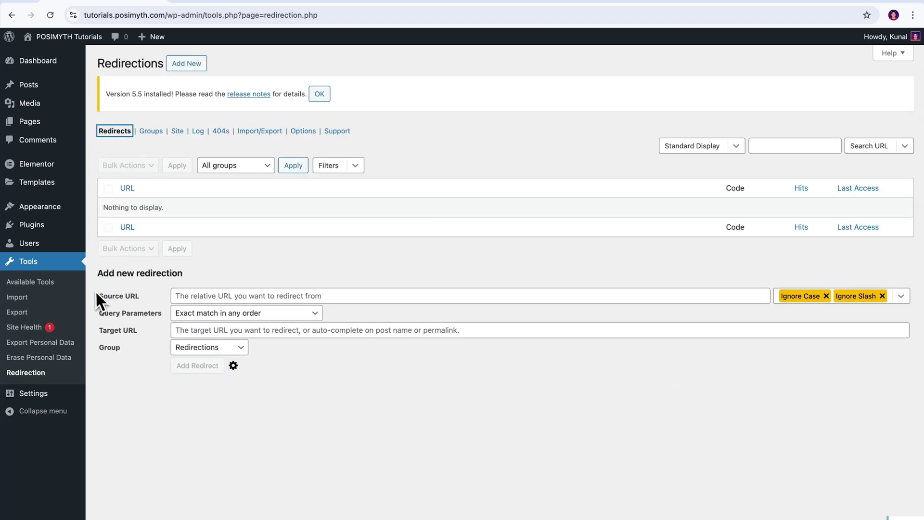
left_click(200, 296)
type("/oldurlwith404")
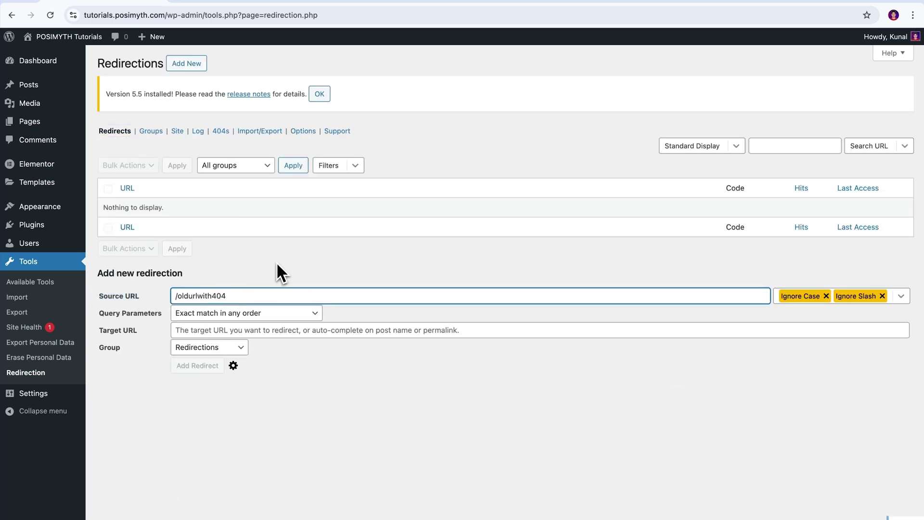
type(".com")
left_click(230, 331)
type("/newurlwithout")
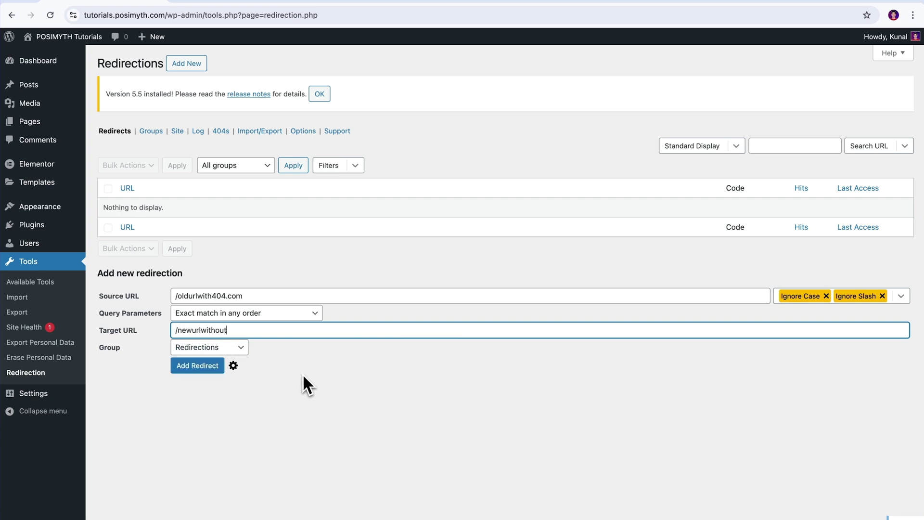
type("404.com")
left_click(301, 378)
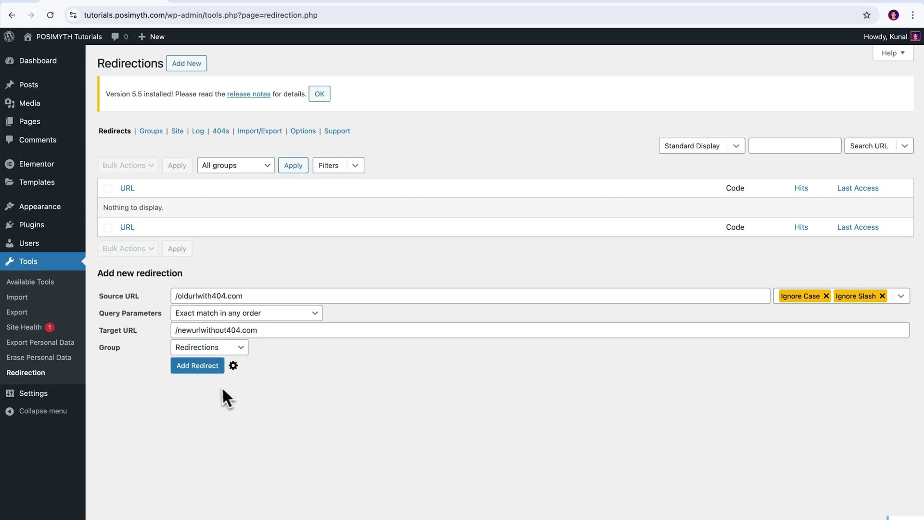
left_click(197, 366)
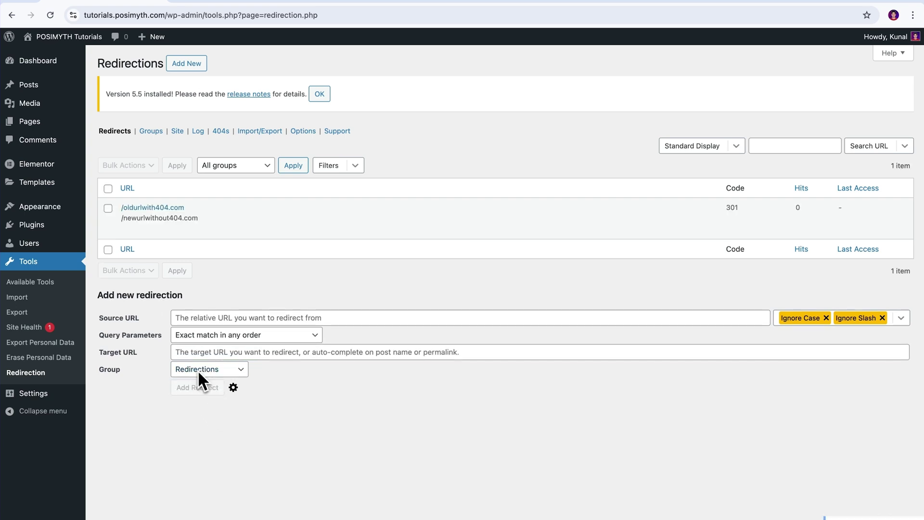
Check the /oldurlwith404.com redirect and view the full redirect.li results (301 then 404)
left_click(108, 209)
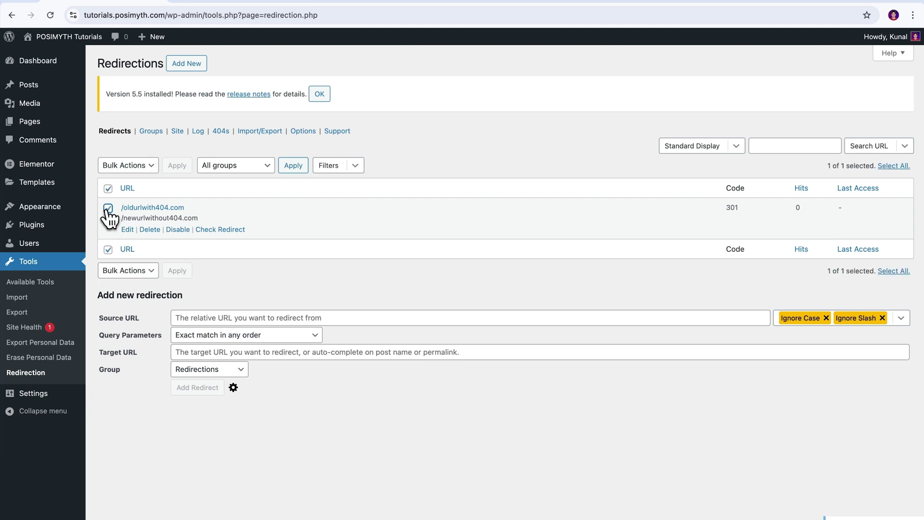
left_click(217, 231)
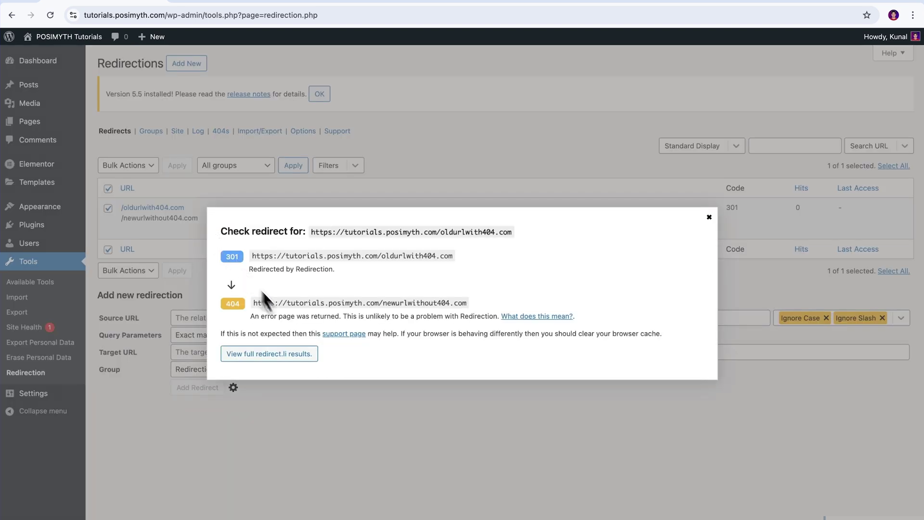
left_click(270, 354)
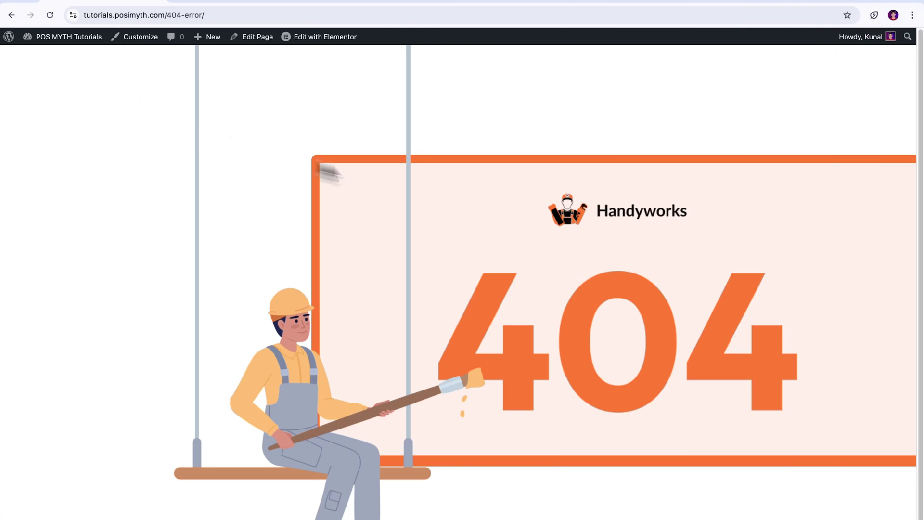
Scroll through the site's 404 error page to inspect it
scroll(797, 216, "down", 1)
scroll(796, 216, "up", 1)
scroll(797, 215, "down", 1)
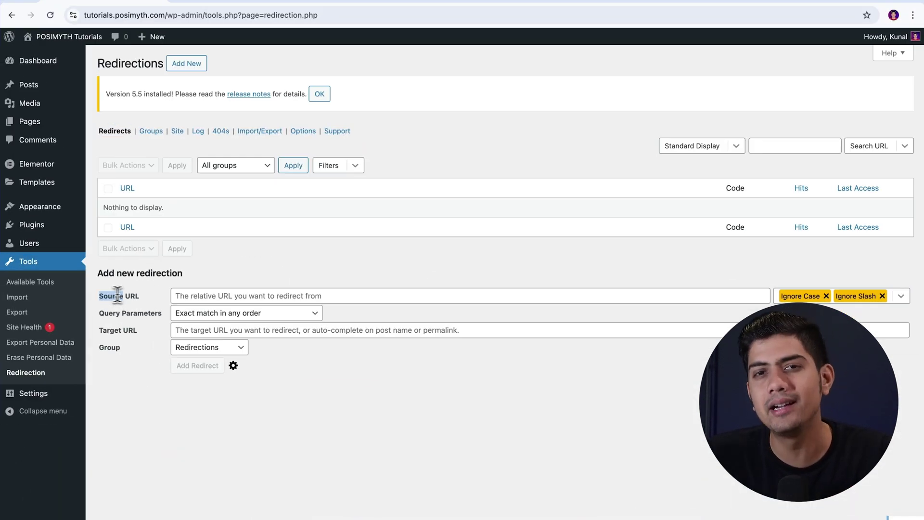
Enter /oldurlwith404.com as the Source URL of a new Redirection redirect
left_click(193, 294)
type("/oldurlwith404.com")
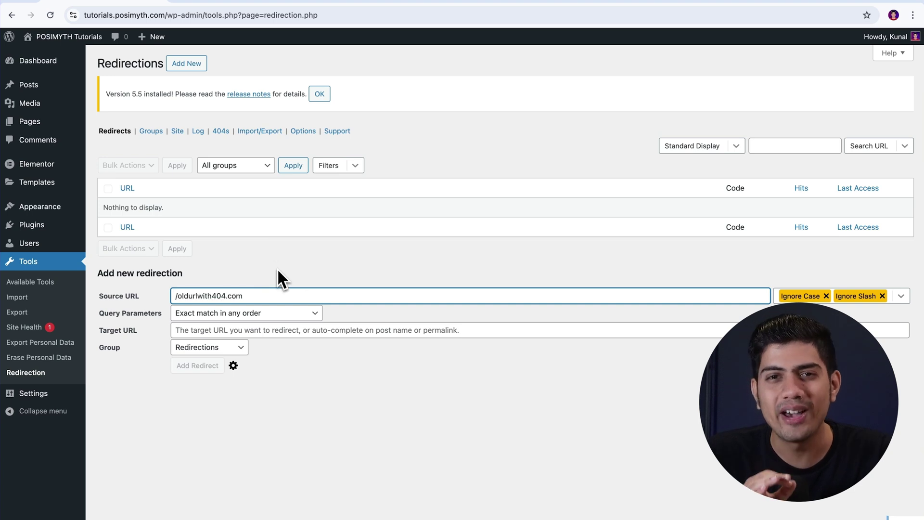